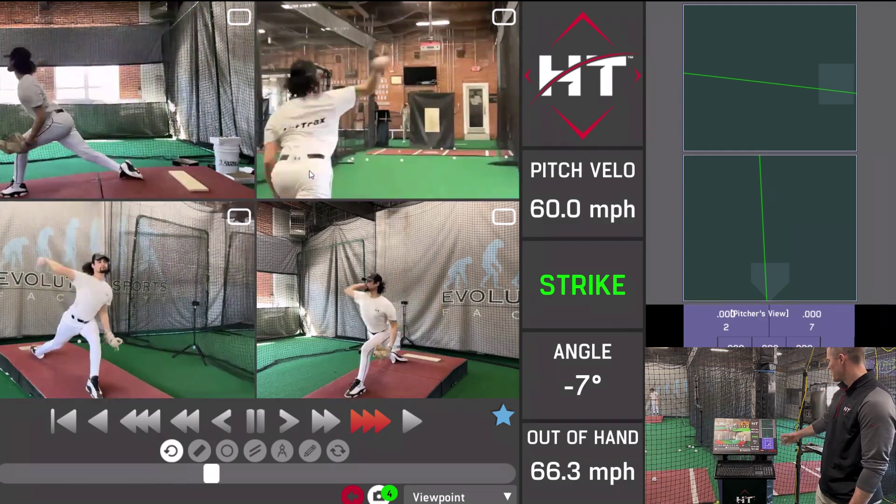
# - Pause the pitch replay, scrub into the delivery, play in slow motion, then advance two frames
pyautogui.click(255, 421)
pyautogui.moveTo(228, 475); pyautogui.dragTo(106, 484)
pyautogui.click(322, 417)
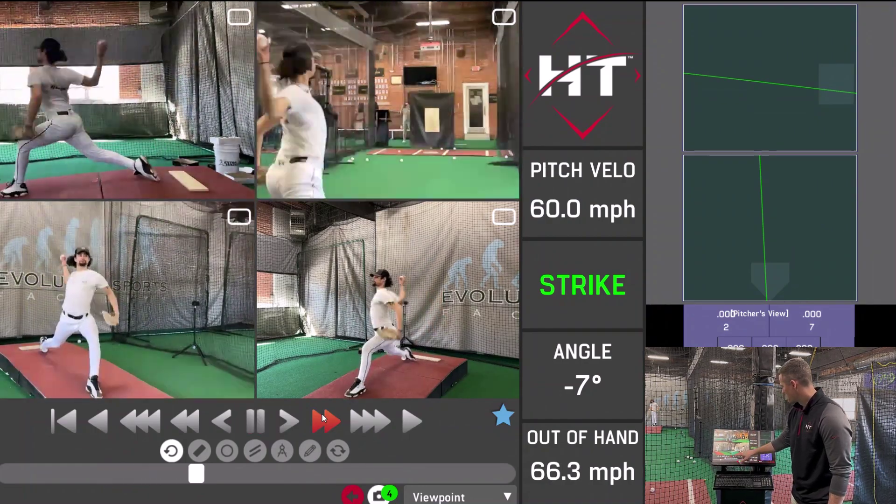
pyautogui.click(255, 421)
pyautogui.click(289, 423)
pyautogui.click(291, 423)
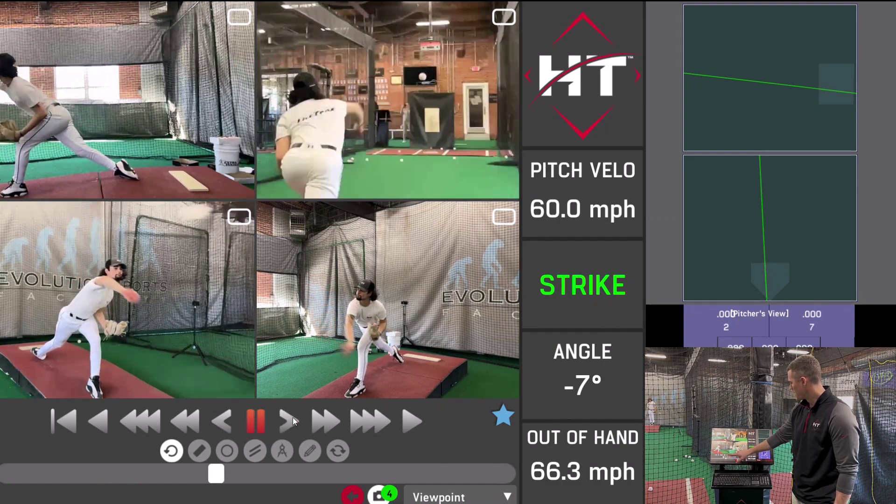
# - Jump back earlier in the pitch, fast-forward, pause, and step forward three frames
pyautogui.moveTo(216, 474); pyautogui.dragTo(125, 475)
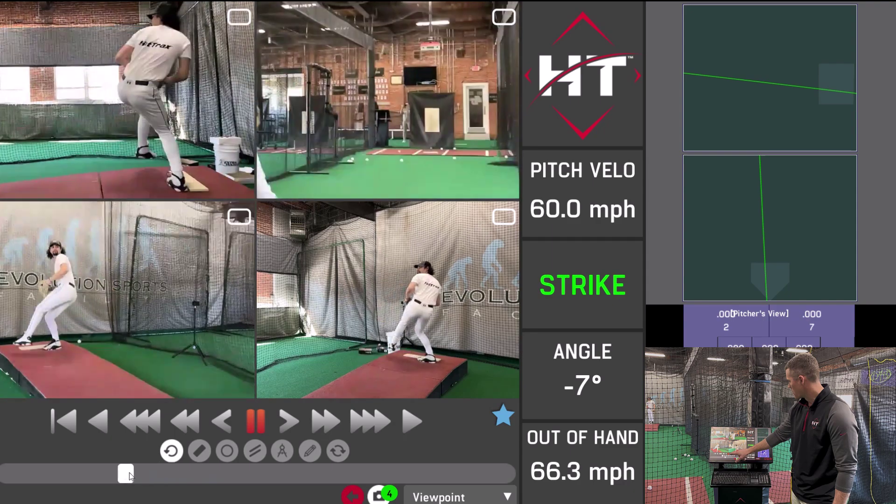
pyautogui.click(374, 420)
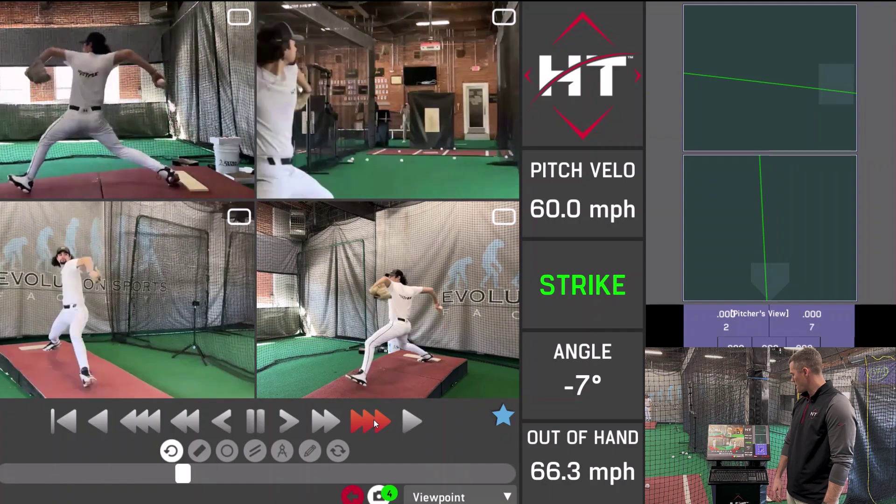
pyautogui.click(250, 422)
pyautogui.click(288, 419)
pyautogui.click(287, 418)
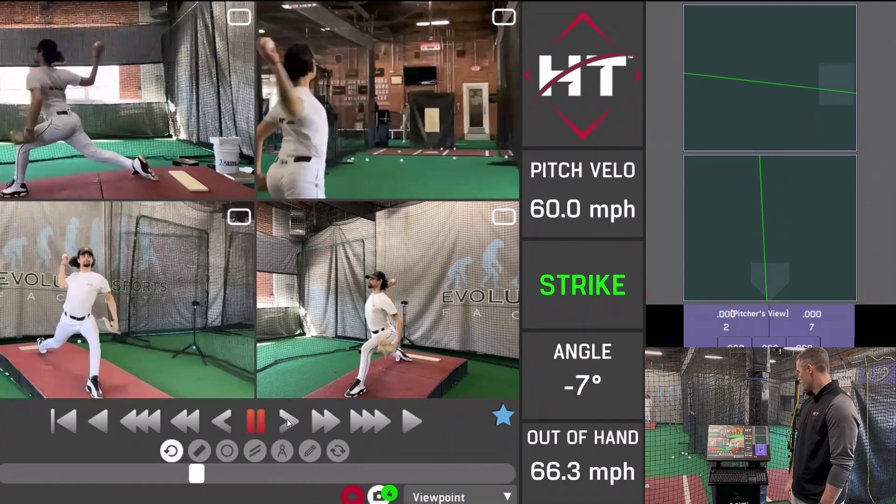
pyautogui.click(287, 419)
# - Scrub to the arm-swing moment, step a frame forward and back, and leave it paused there
pyautogui.moveTo(195, 477)
pyautogui.mouseDown()
pyautogui.moveTo(222, 477)
pyautogui.moveTo(204, 481)
pyautogui.mouseUp()
pyautogui.click(285, 422)
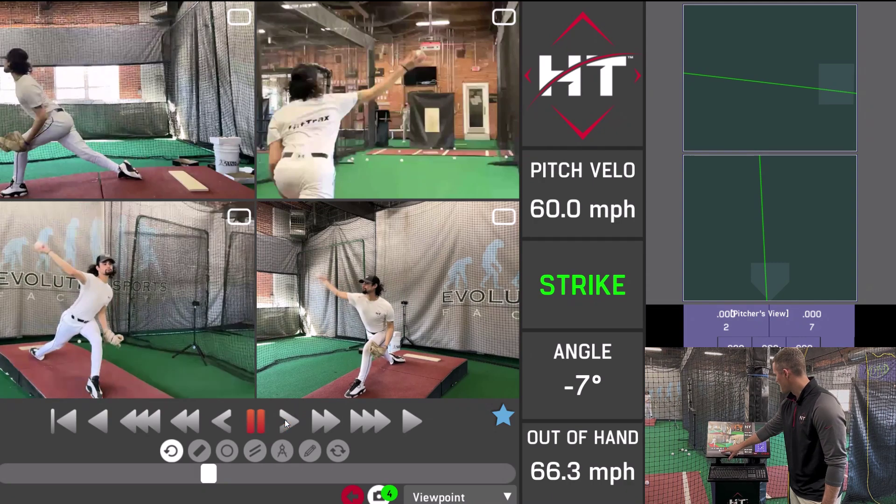
pyautogui.click(218, 421)
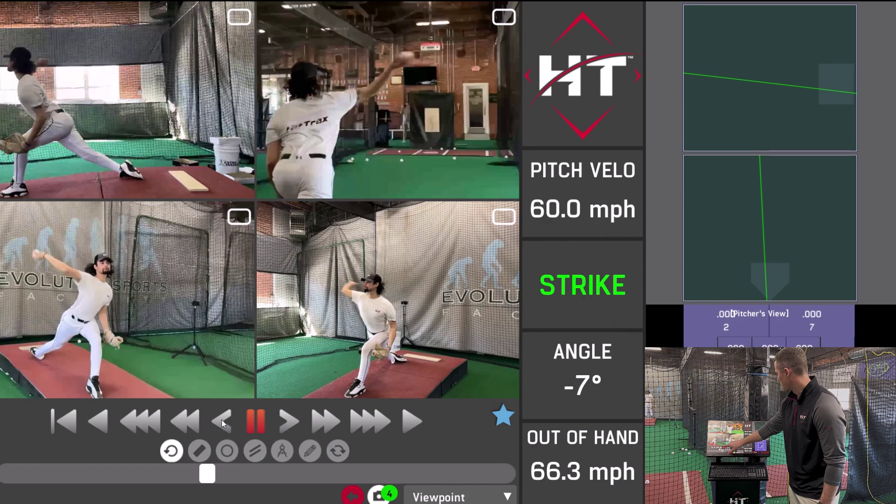
pyautogui.moveTo(208, 474)
pyautogui.mouseDown()
pyautogui.moveTo(217, 478)
pyautogui.moveTo(211, 482)
pyautogui.mouseUp()
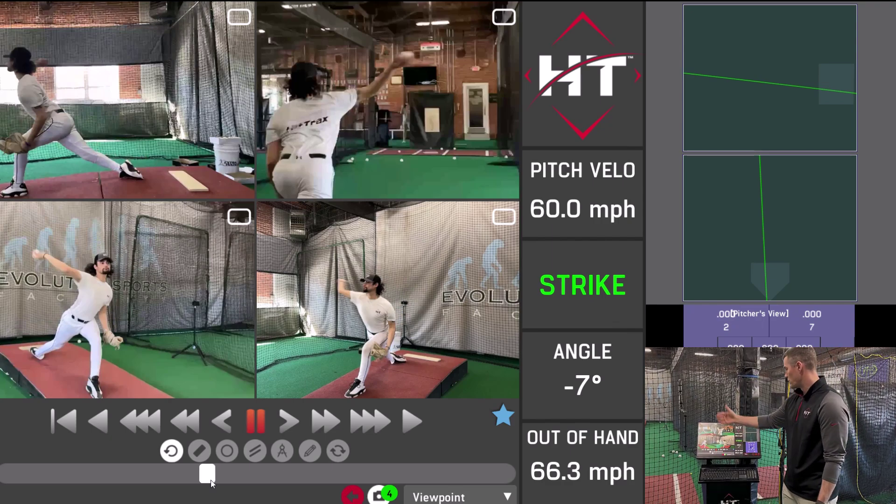
pyautogui.moveTo(211, 483); pyautogui.dragTo(272, 484)
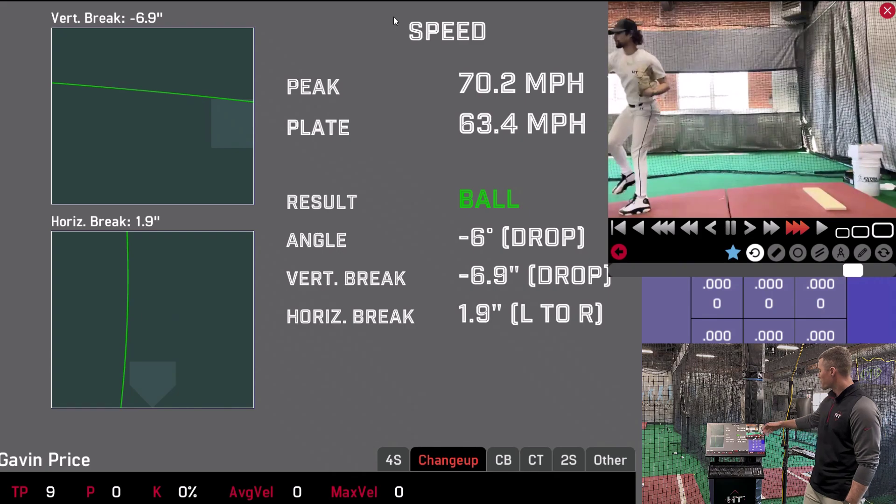
# - Try different pitch types in the detail view's pitch-type bar
pyautogui.click(503, 461)
pyautogui.click(435, 460)
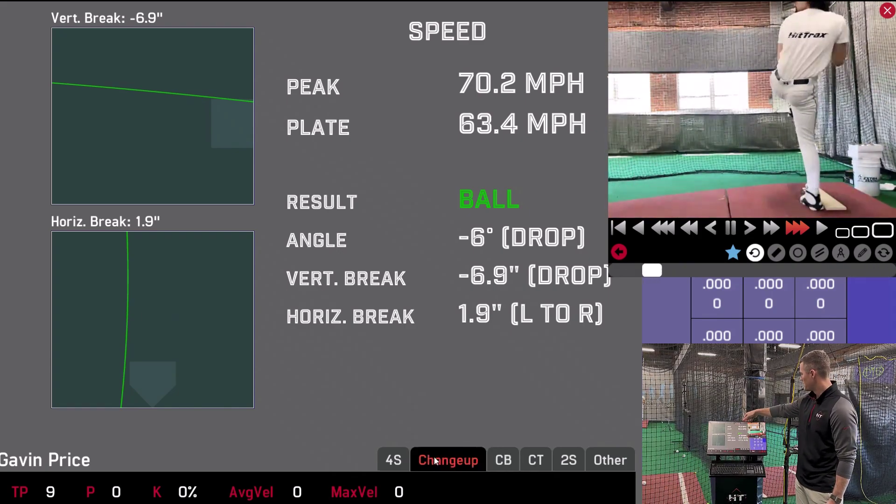
pyautogui.click(389, 461)
# - Tag the pitch as a Changeup
pyautogui.click(464, 460)
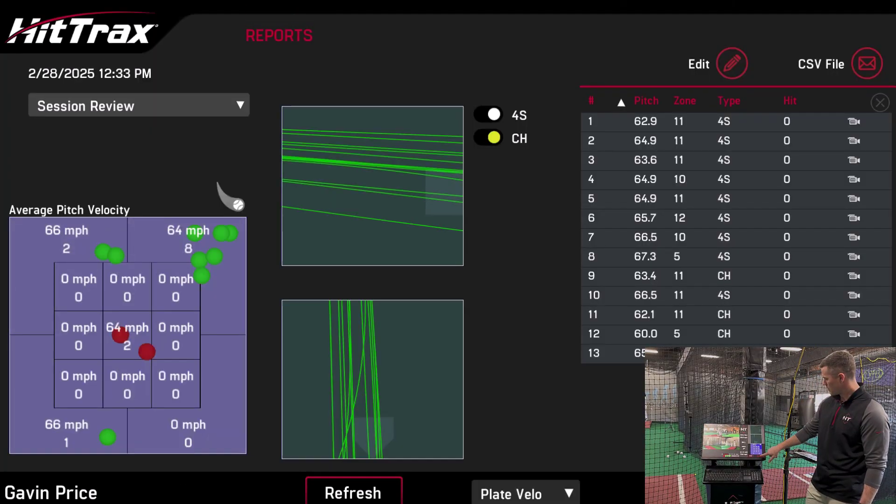
# - Switch the report to Session Analysis: 9 four-seamers at 65.2 mph, 4 changeups at 62.8 mph
pyautogui.click(204, 106)
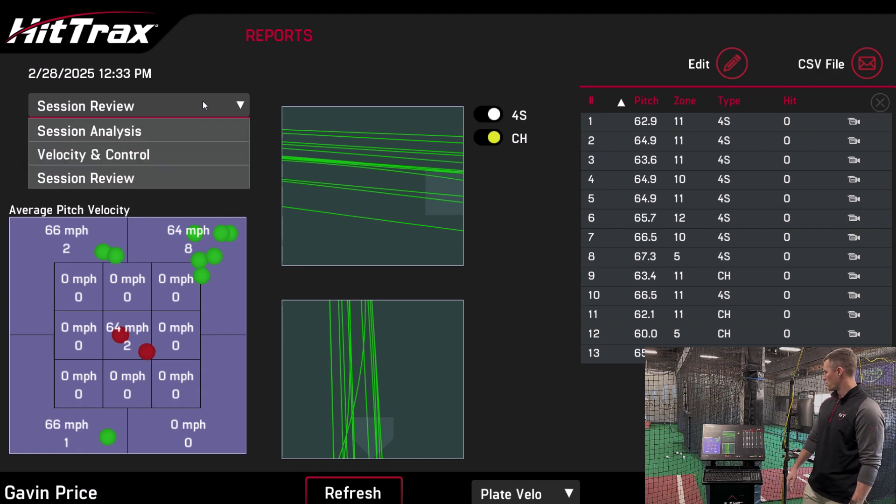
pyautogui.click(186, 132)
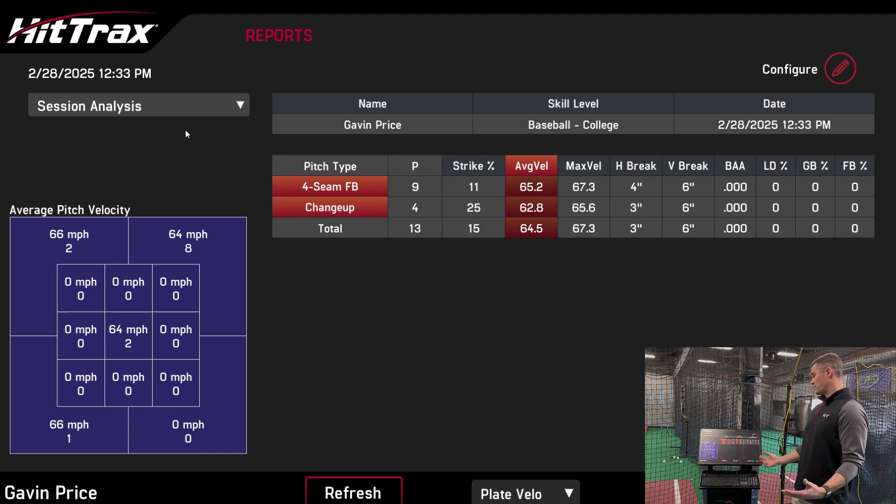
# - Switch the report to Velocity & Control to see the pitch-by-pitch velocity graph
pyautogui.click(182, 108)
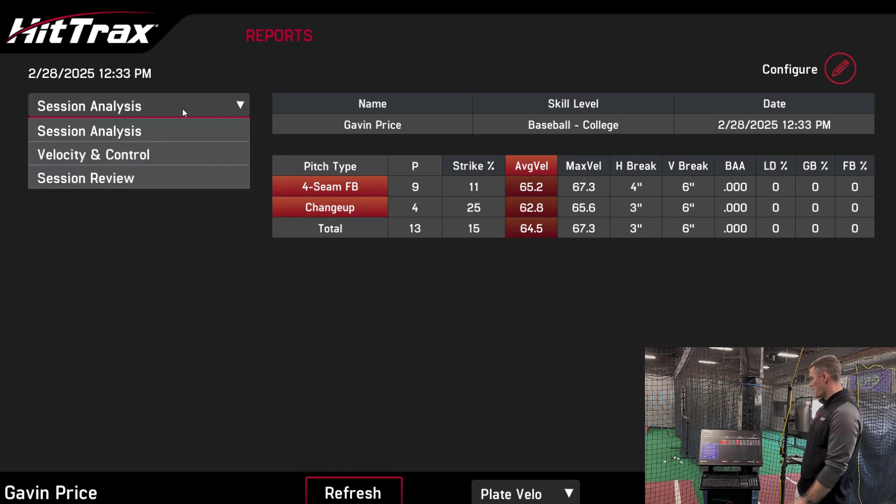
pyautogui.click(169, 154)
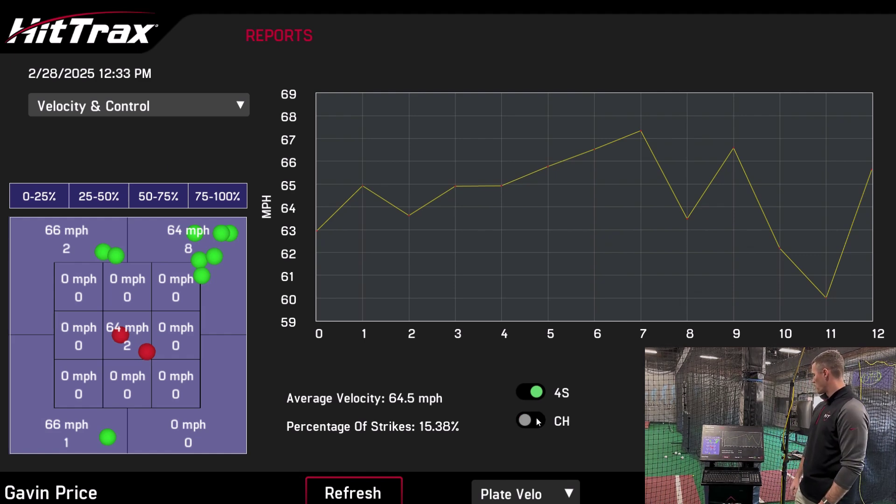
# - Filter to changeups only (CH on, 4S off), refresh, and return to Session Review showing pitches 9, 11, 12, 13
pyautogui.click(372, 487)
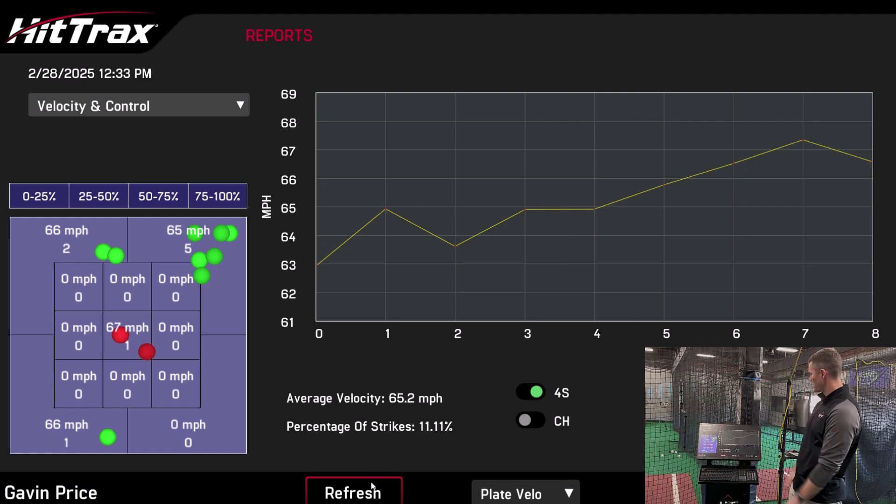
pyautogui.click(529, 422)
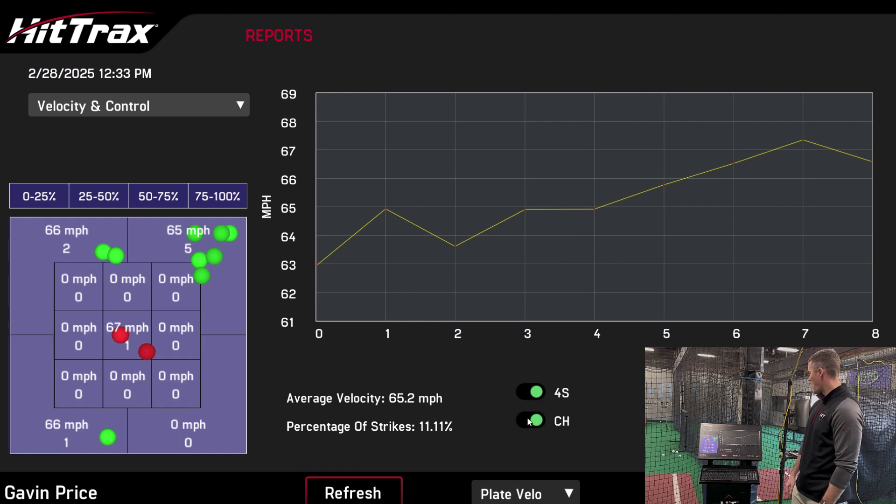
pyautogui.click(530, 392)
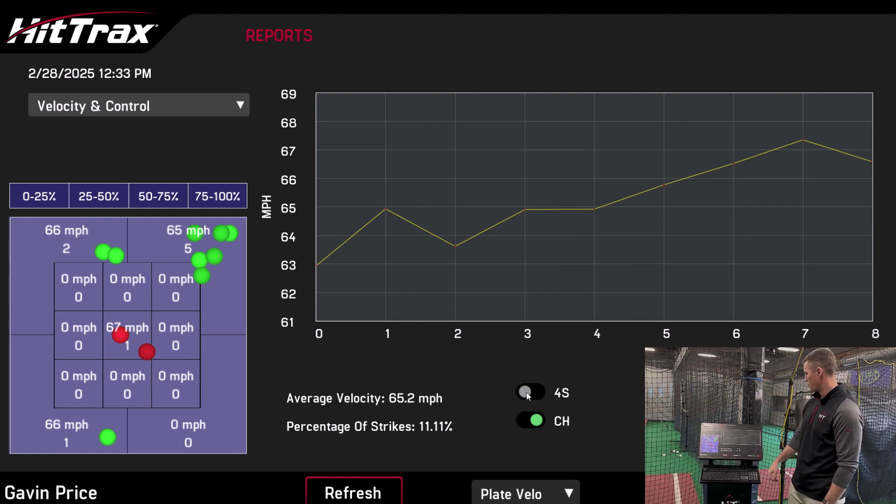
pyautogui.click(350, 493)
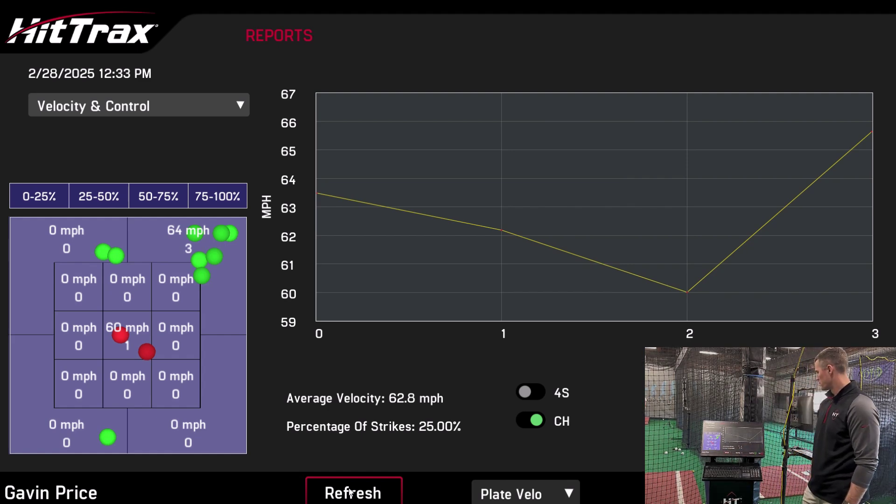
pyautogui.click(199, 104)
pyautogui.click(182, 176)
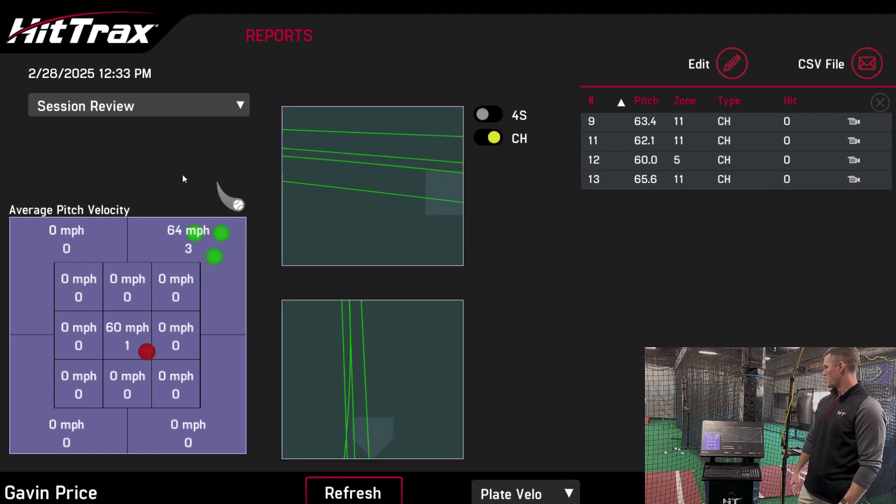
# - Add four-seamers back, filter the review to pitch 2 (64.9 mph), and open its video
pyautogui.click(484, 113)
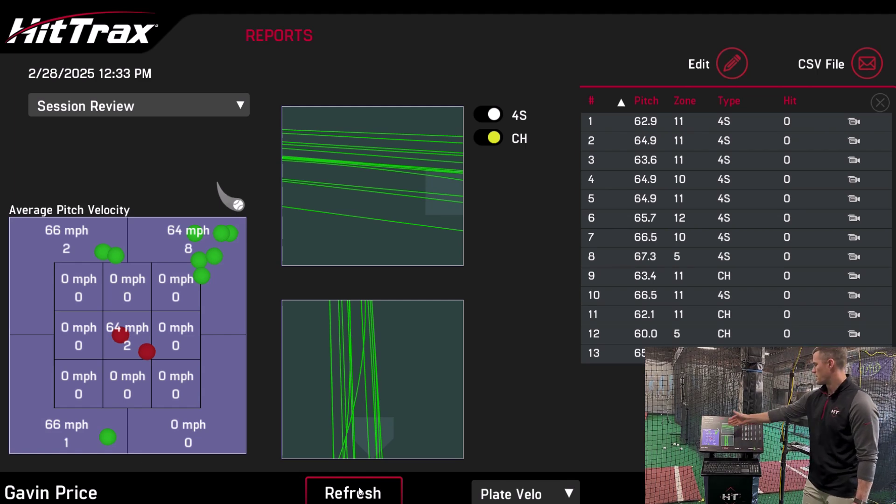
pyautogui.click(776, 142)
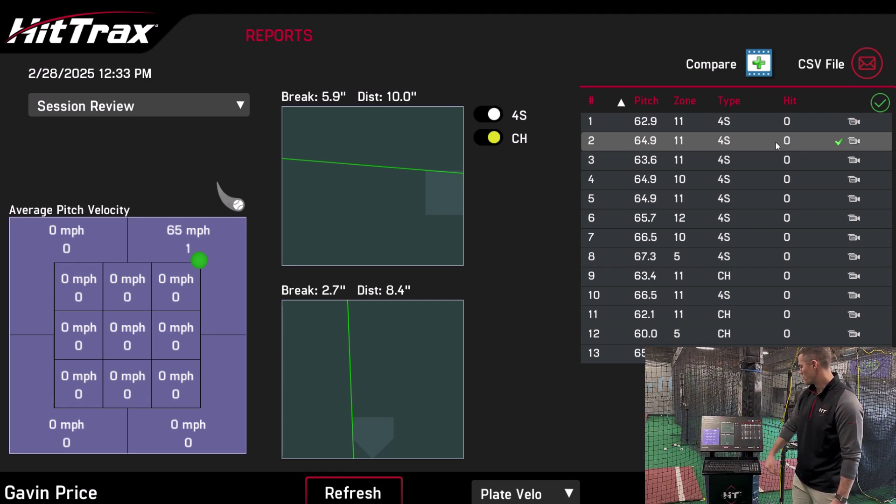
pyautogui.click(194, 292)
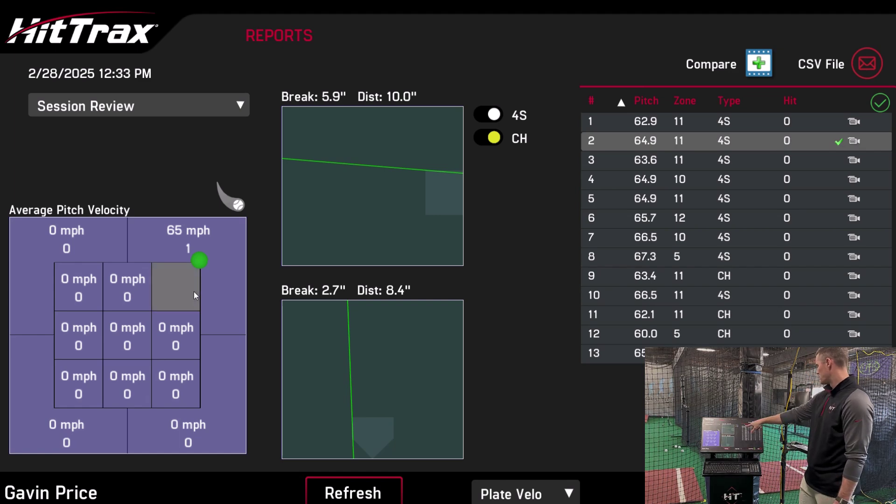
pyautogui.click(183, 280)
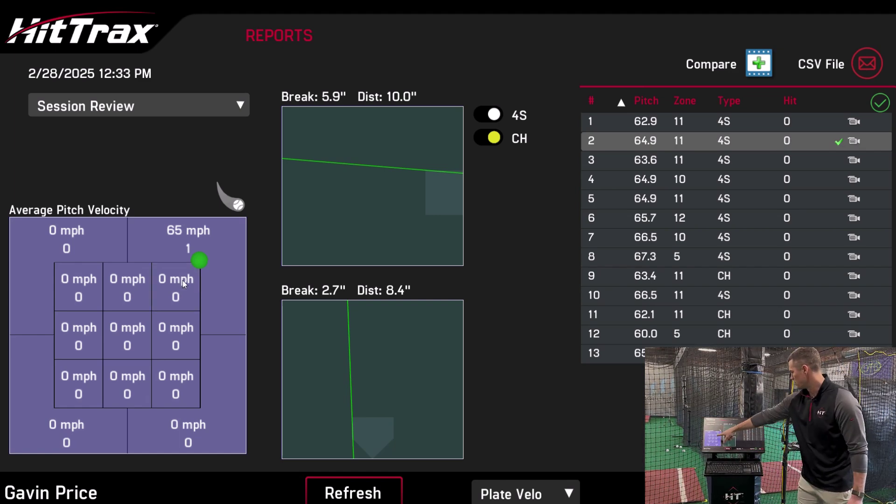
pyautogui.click(852, 145)
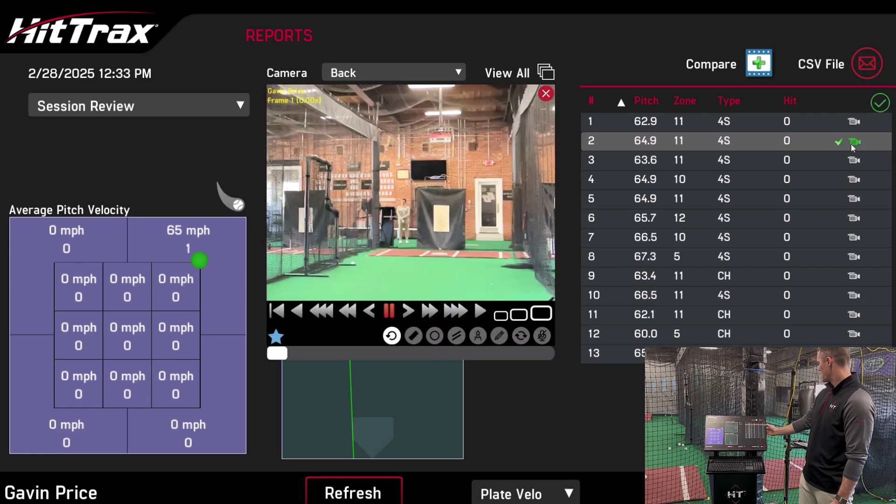
pyautogui.click(544, 70)
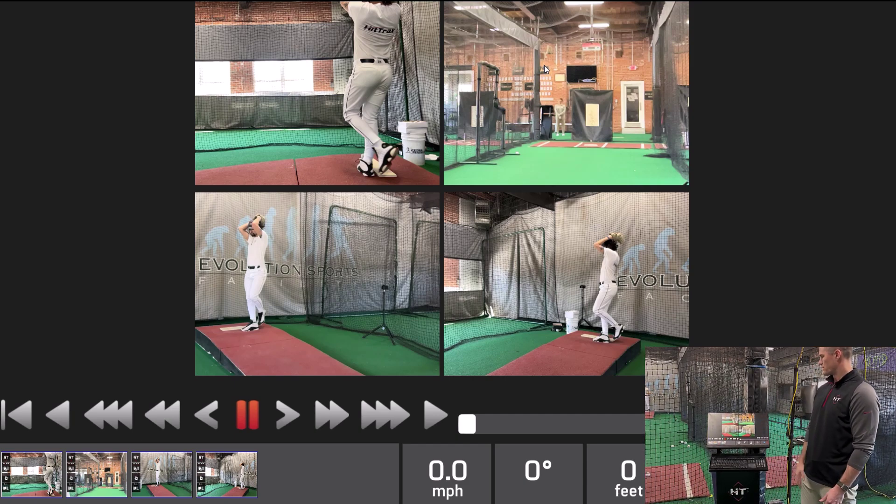
pyautogui.moveTo(465, 429); pyautogui.dragTo(492, 449)
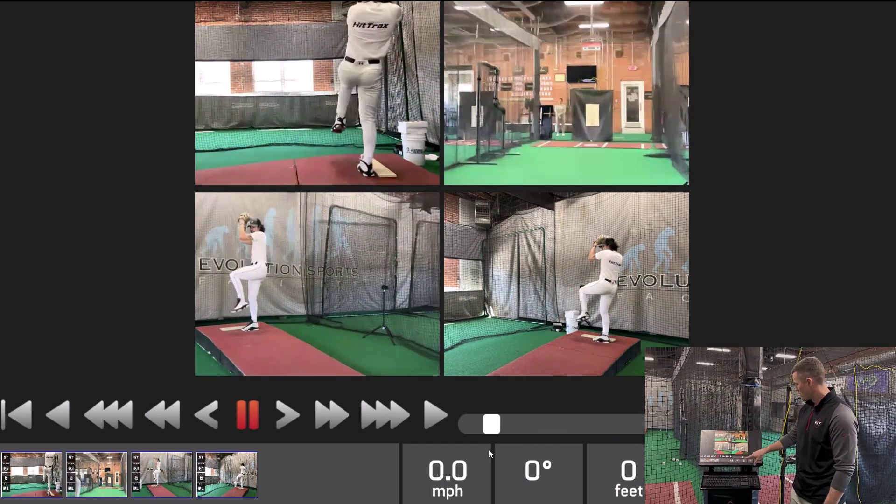
pyautogui.click(489, 450)
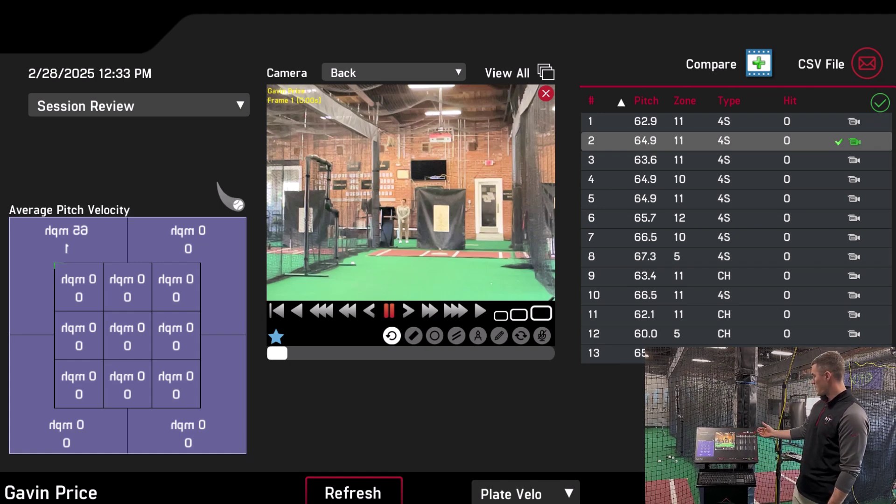
# - Add pitches 2 and 1 (64.9 and 62.9 mph four-seamers) to Compare and open Review (2)
pyautogui.click(760, 65)
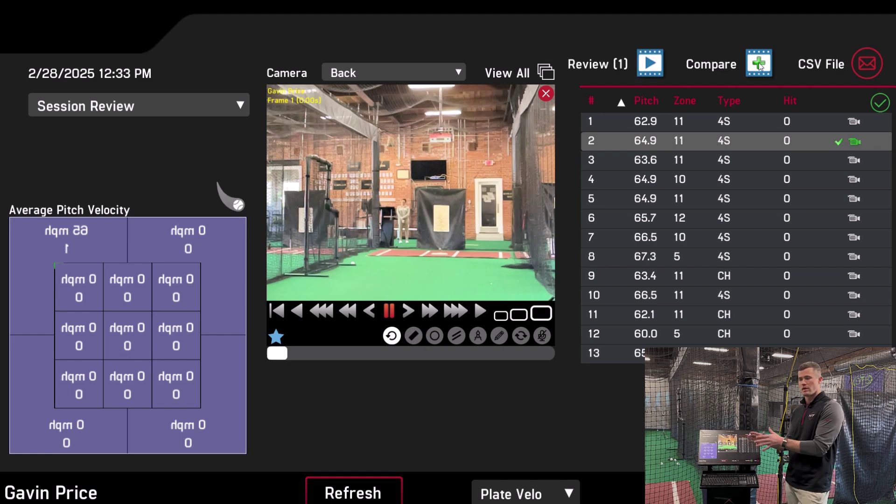
pyautogui.click(855, 122)
pyautogui.click(764, 66)
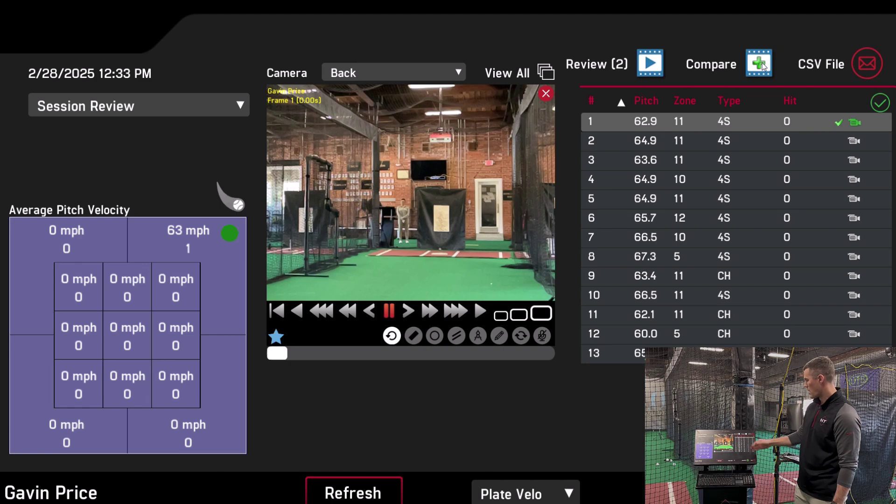
pyautogui.click(646, 67)
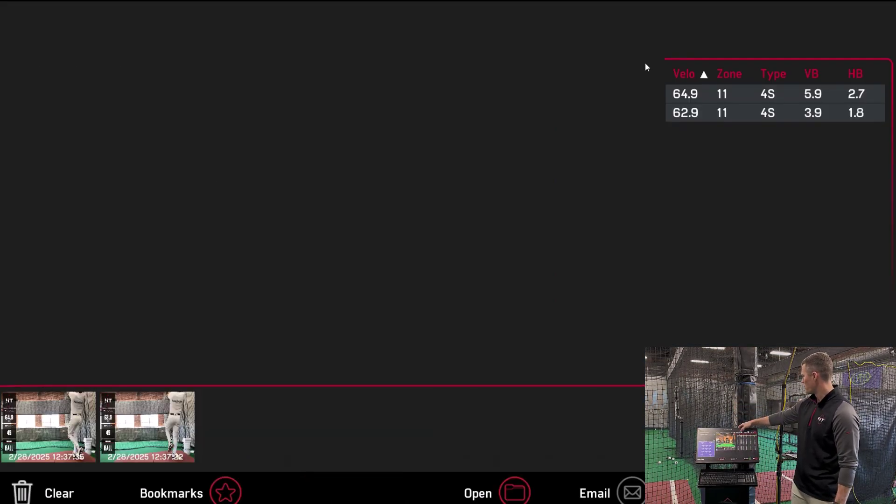
# - Open the 64.9 and 62.9 mph videos side by side, each set to the Bobbys Phone camera
pyautogui.click(50, 421)
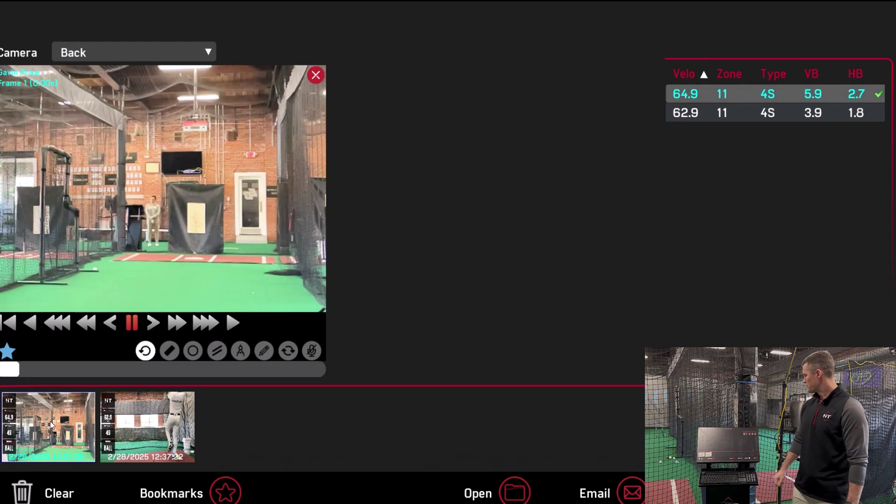
pyautogui.click(144, 419)
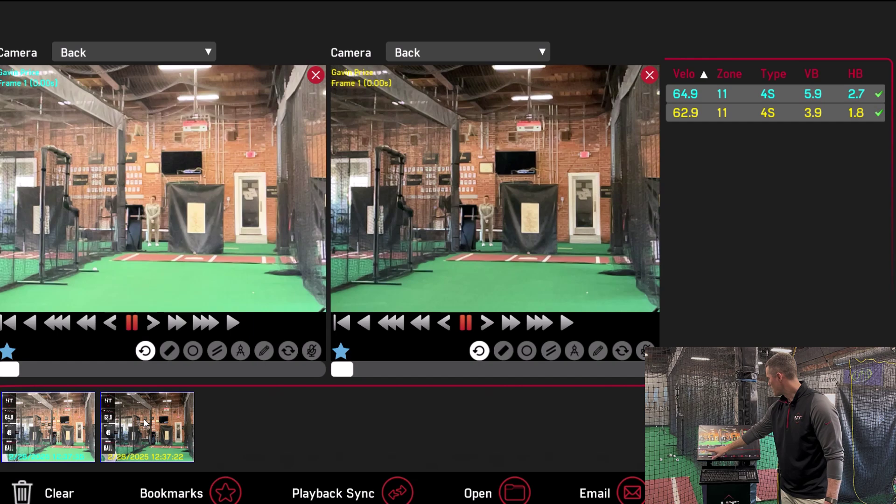
pyautogui.click(149, 54)
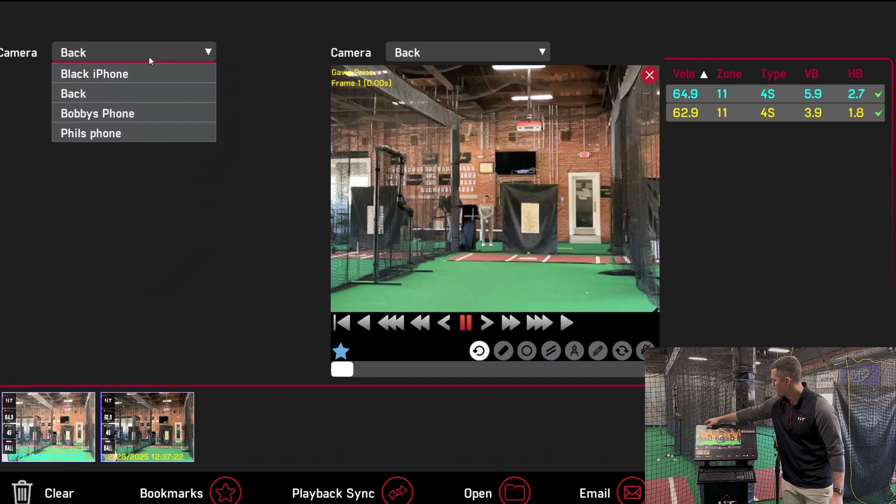
pyautogui.click(157, 113)
pyautogui.click(474, 55)
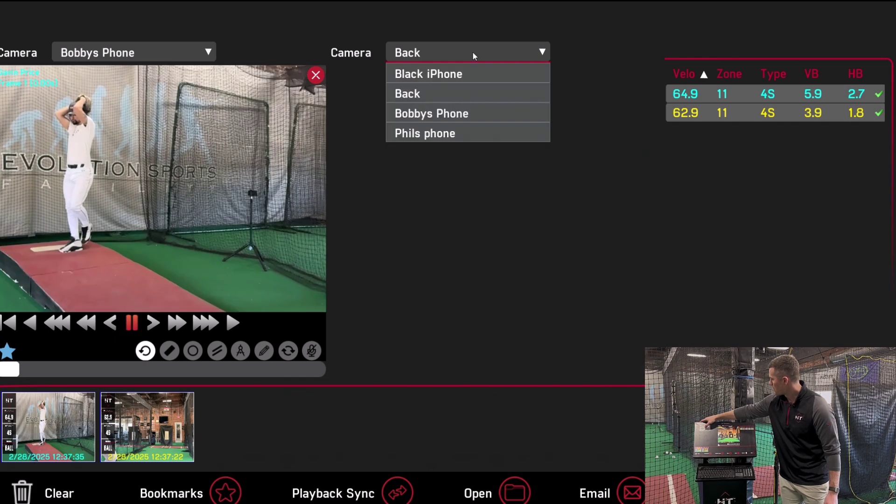
pyautogui.click(493, 116)
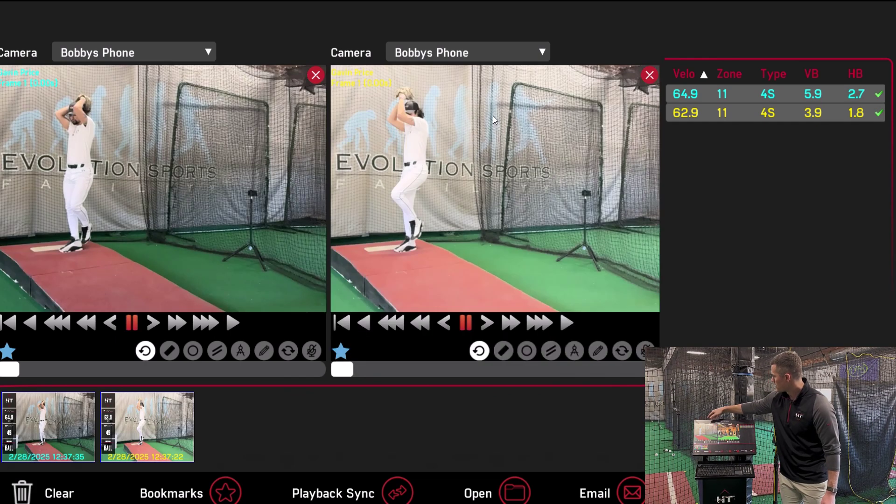
# - Scrub both videos to mid-delivery, rewind, play them together in sync, then scrub back and pause
pyautogui.moveTo(343, 370); pyautogui.dragTo(467, 383)
pyautogui.moveTo(9, 369); pyautogui.dragTo(87, 382)
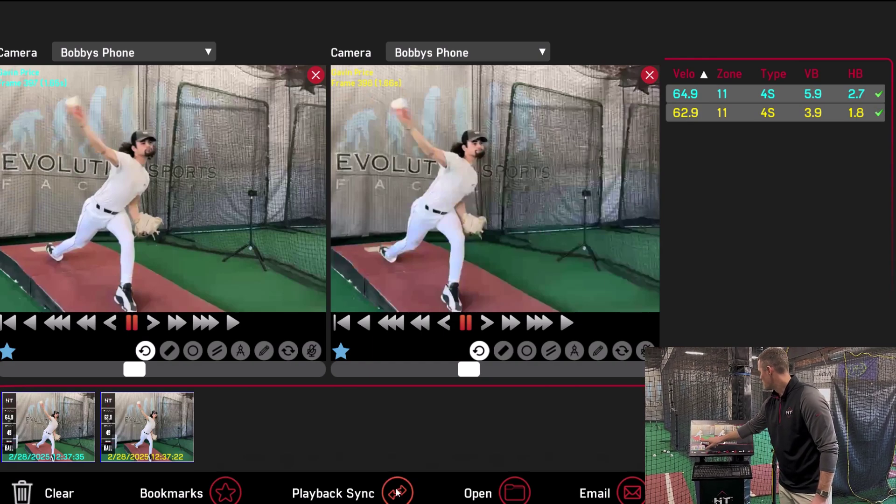
pyautogui.moveTo(470, 374); pyautogui.dragTo(404, 385)
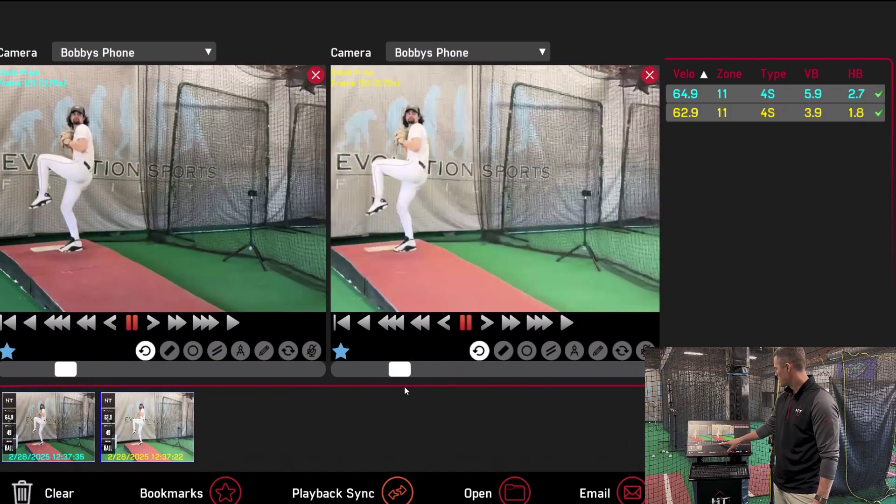
pyautogui.click(509, 324)
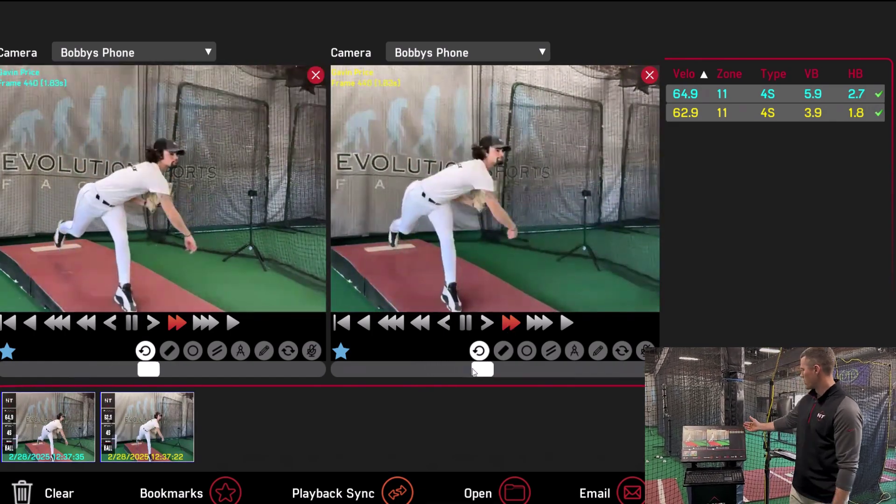
pyautogui.moveTo(474, 372); pyautogui.dragTo(435, 370)
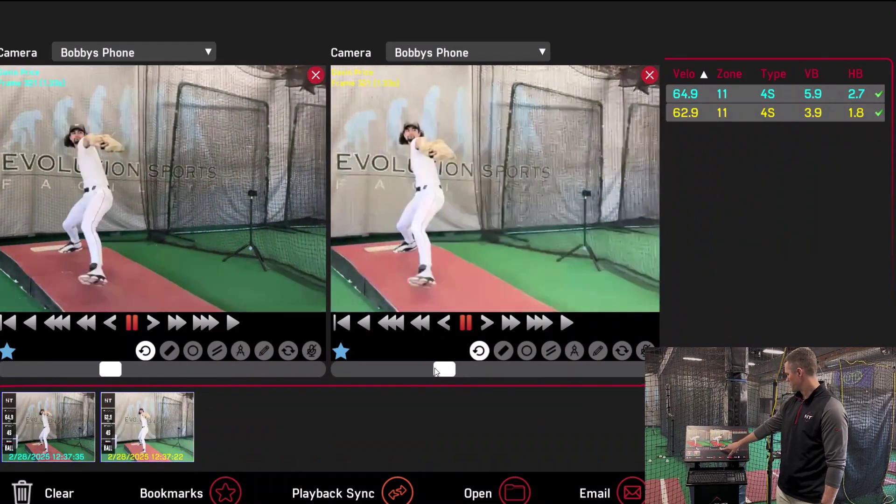